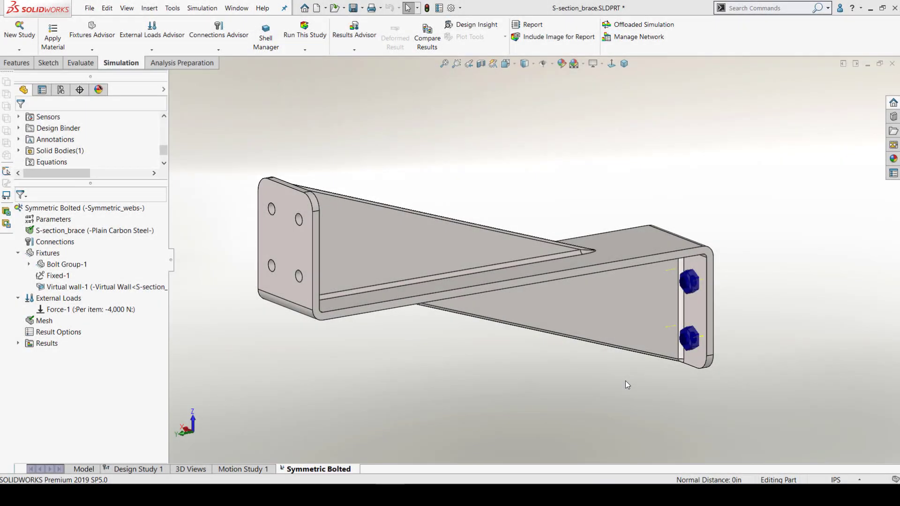
Orbit the bracket to the bolted end, inspecting the brace and the flange's front face.
{"action": "middle_click_drag", "start_coordinate": [625, 381], "coordinate": [570, 387]}
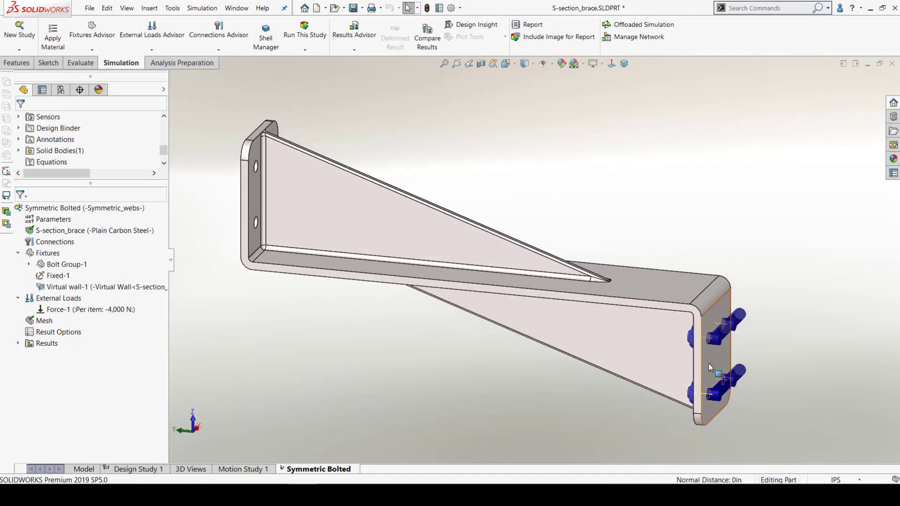
{"action": "left_click", "coordinate": [544, 345]}
{"action": "middle_click_drag", "start_coordinate": [543, 344], "coordinate": [540, 353]}
{"action": "left_click", "coordinate": [254, 240]}
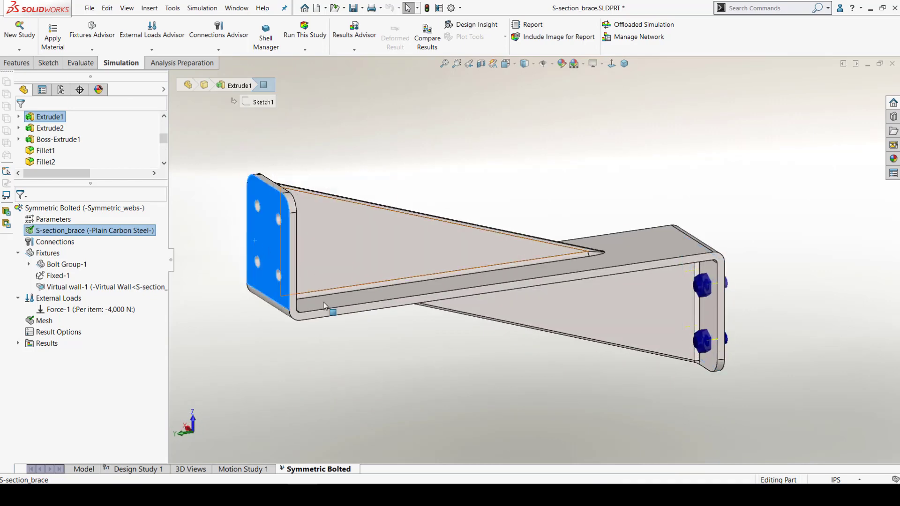
{"action": "left_click", "coordinate": [371, 351]}
Start and cancel a new study, then browse the brace, fixtures and external loads context menus.
{"action": "left_click", "coordinate": [22, 41]}
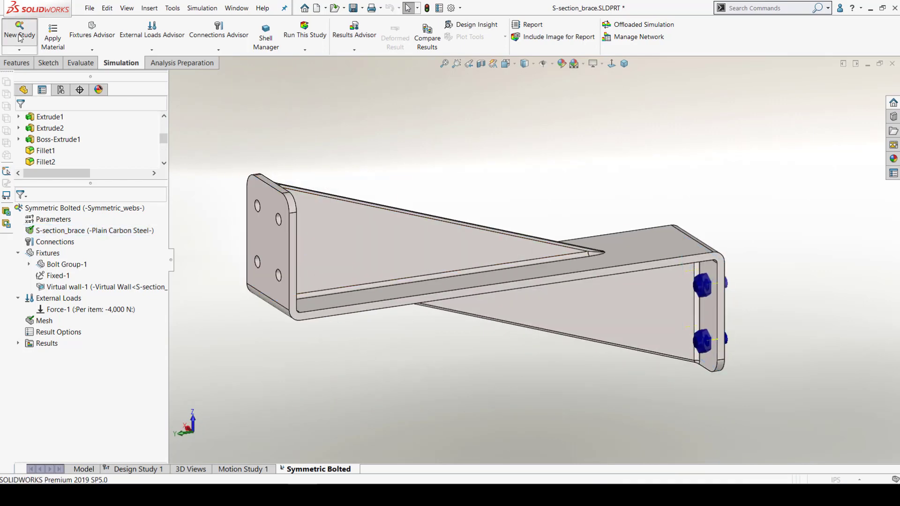
{"action": "left_click", "coordinate": [37, 121]}
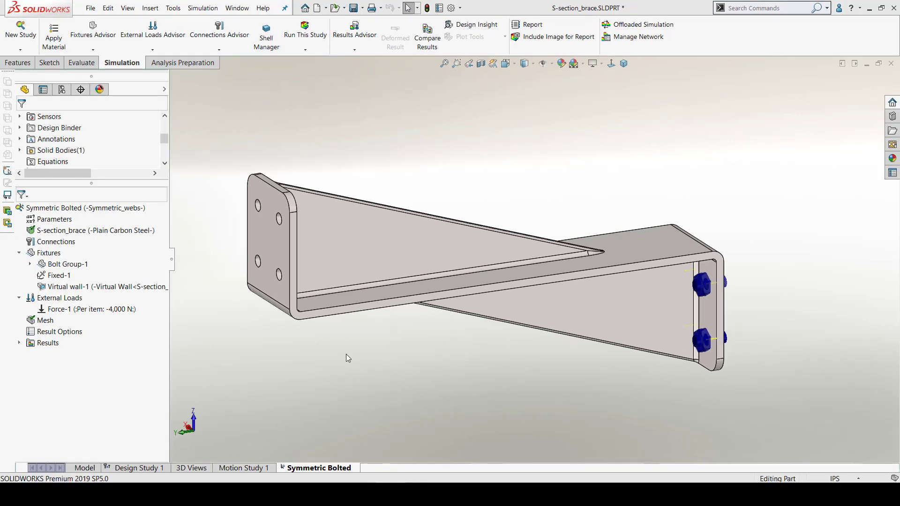
{"action": "right_click", "coordinate": [56, 229]}
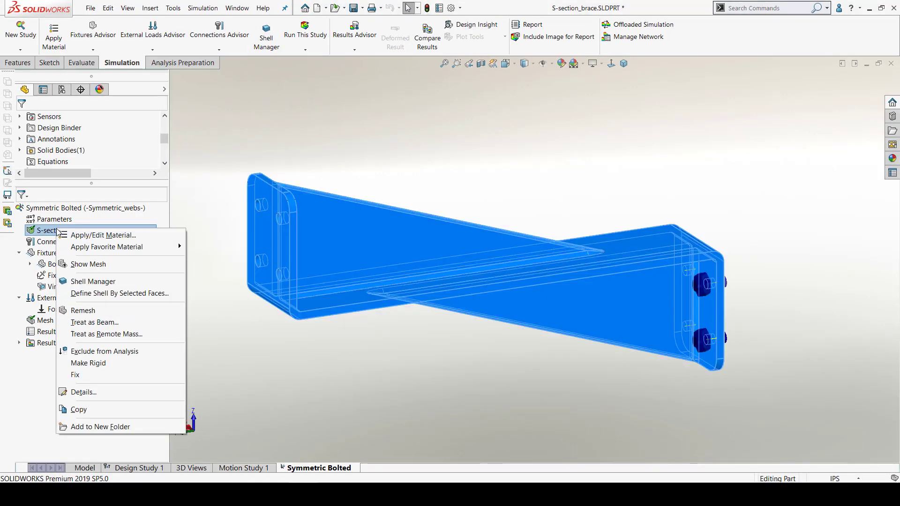
{"action": "right_click", "coordinate": [42, 253]}
{"action": "right_click", "coordinate": [35, 298]}
{"action": "left_click", "coordinate": [117, 358]}
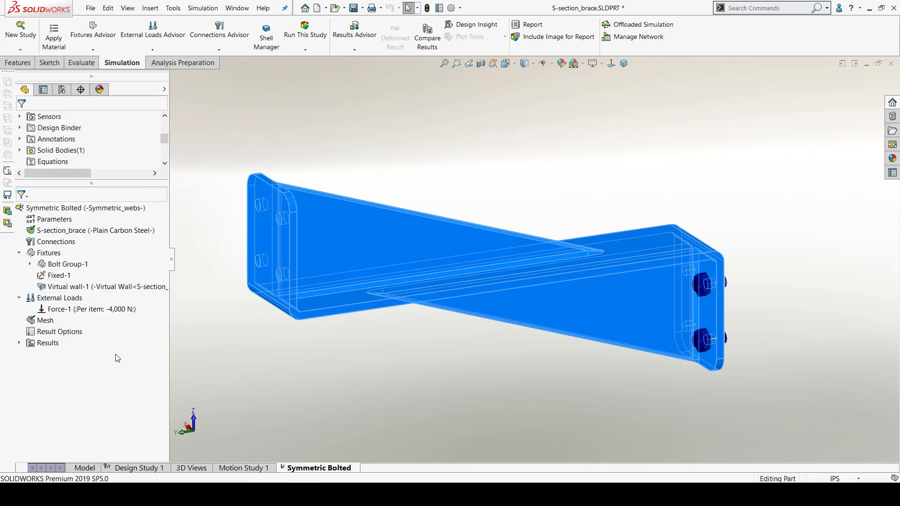
Review the virtual wall's target plane and close it without changes.
{"action": "double_click", "coordinate": [61, 286]}
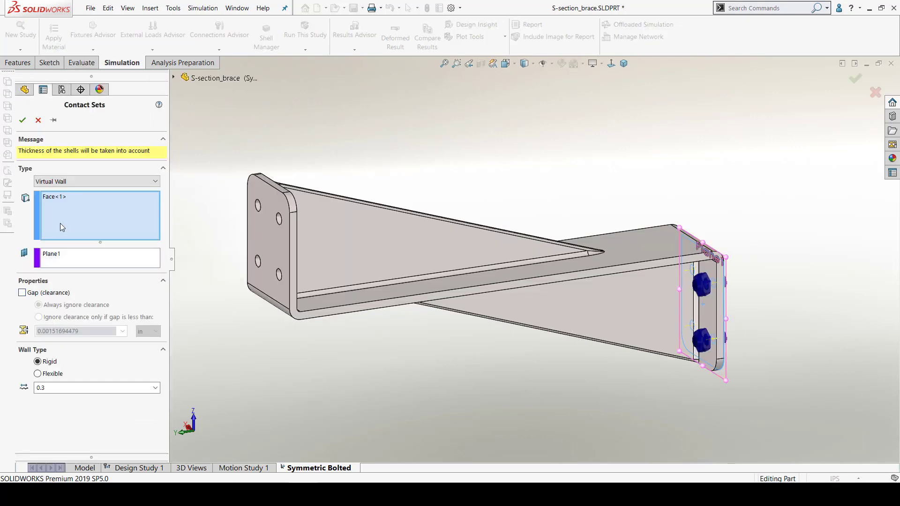
{"action": "left_click", "coordinate": [94, 258]}
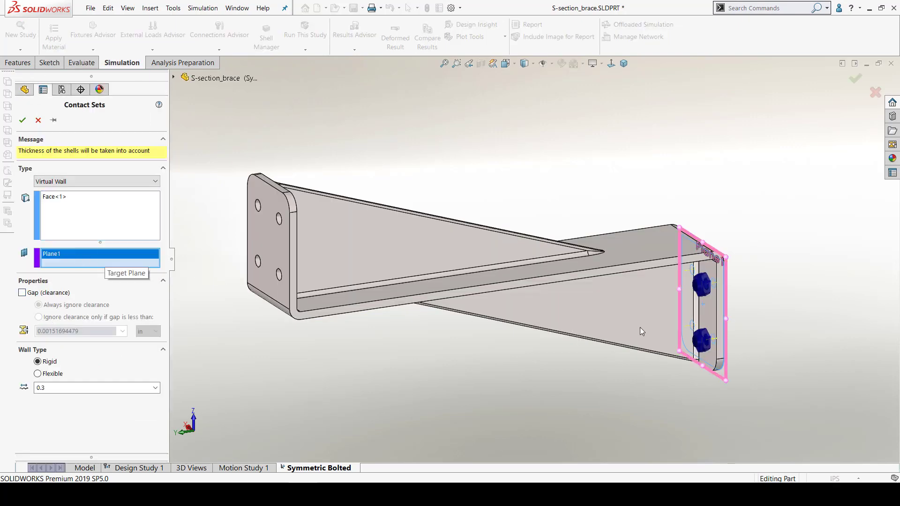
{"action": "left_click", "coordinate": [39, 122]}
Expand Bolt Group-1 and review Foundation Bolt-1's connector definition, then close it.
{"action": "left_click", "coordinate": [30, 265]}
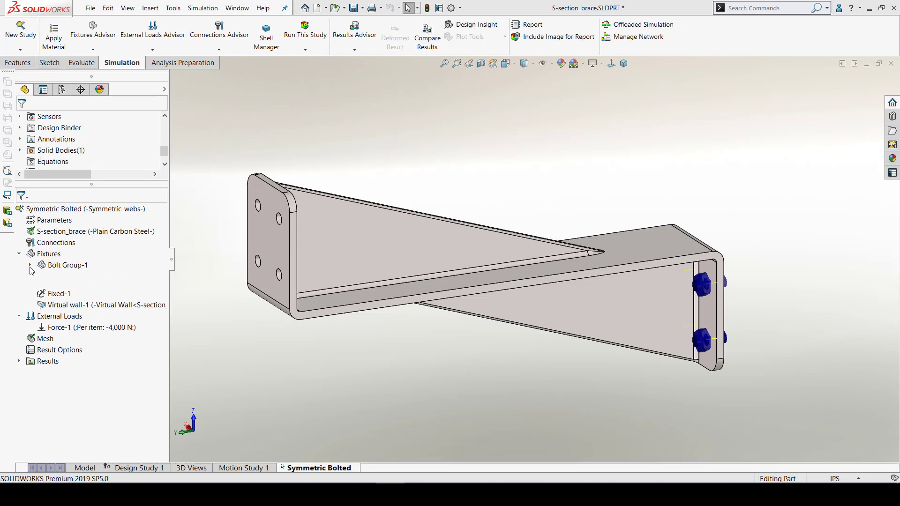
{"action": "right_click", "coordinate": [75, 277]}
{"action": "left_click", "coordinate": [95, 285]}
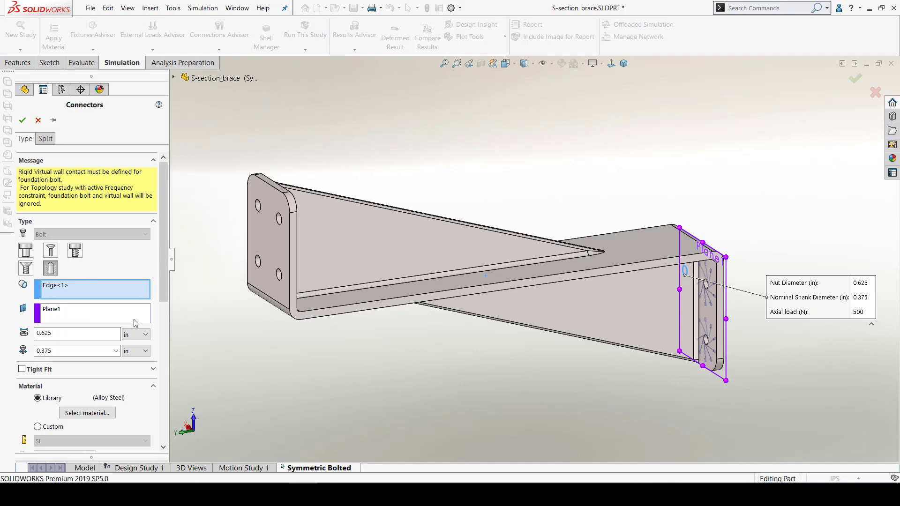
{"action": "left_click_drag", "start_coordinate": [162, 294], "coordinate": [159, 379]}
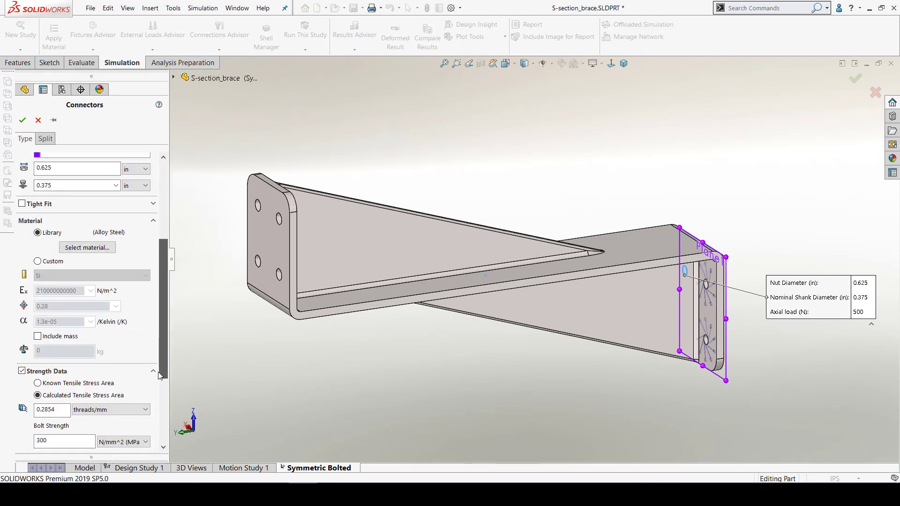
{"action": "left_click_drag", "start_coordinate": [167, 338], "coordinate": [160, 404]}
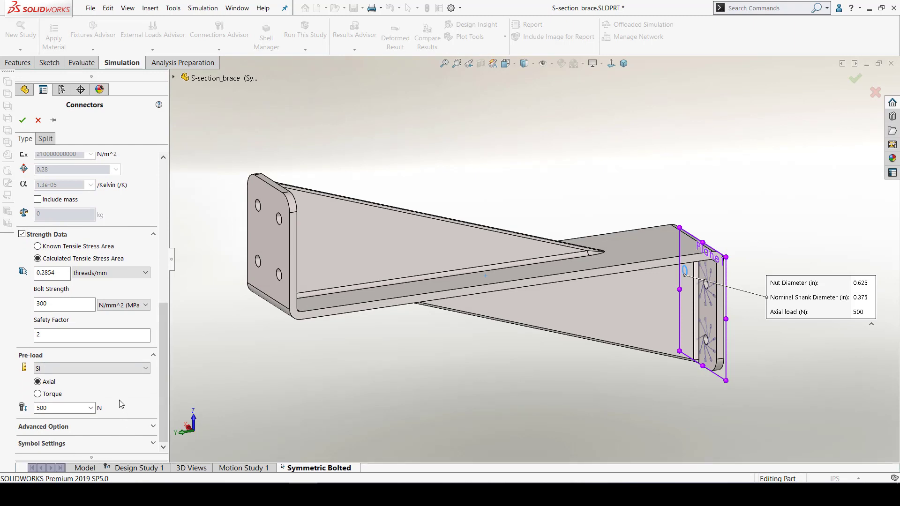
{"action": "left_click", "coordinate": [36, 121]}
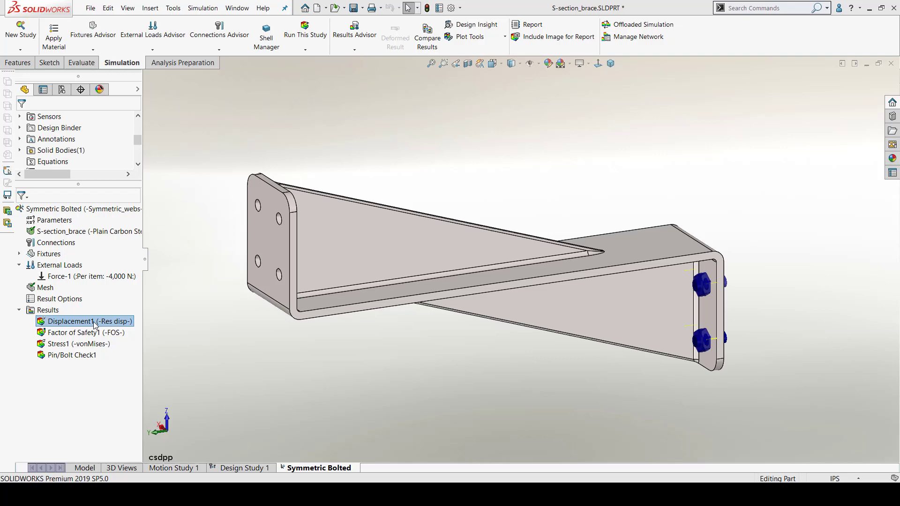
Cycle through the Displacement1, Factor of Safety1 and Stress1 plots, ending on von Mises stress at the bolted end.
{"action": "double_click", "coordinate": [93, 322]}
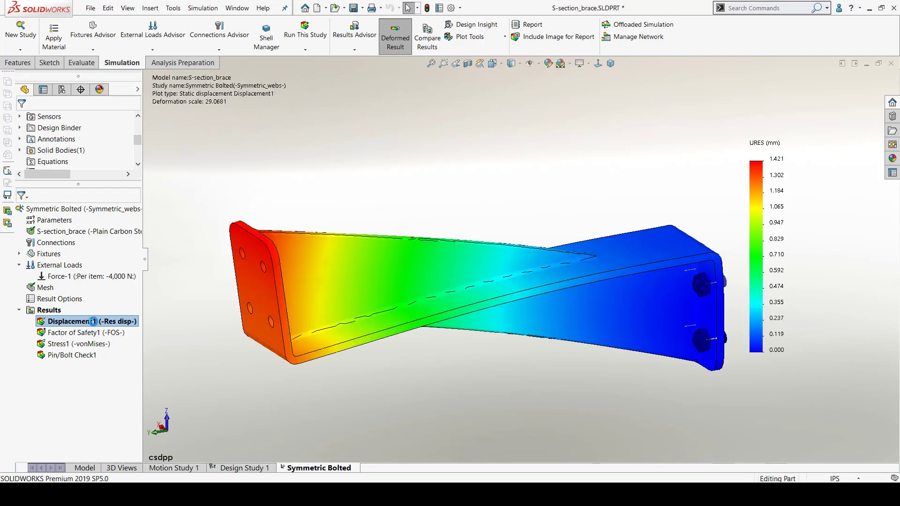
{"action": "double_click", "coordinate": [91, 333]}
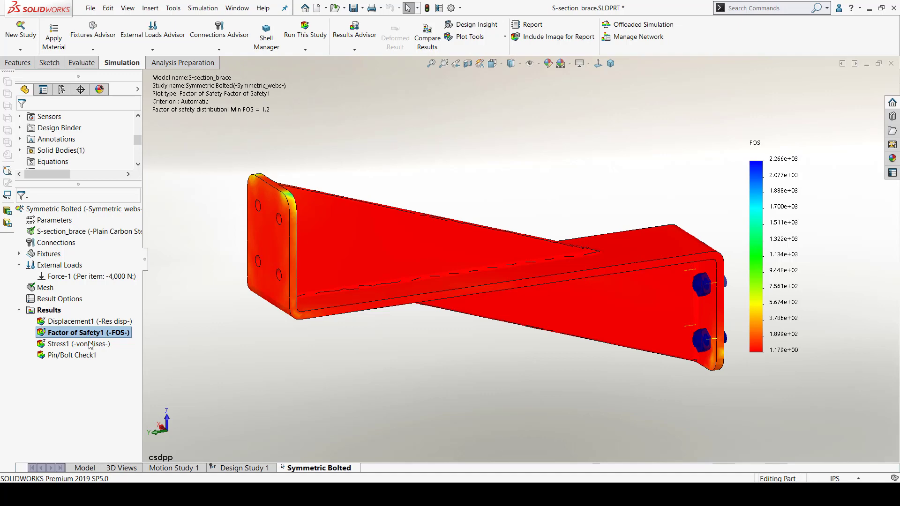
{"action": "double_click", "coordinate": [90, 344]}
{"action": "middle_click_drag", "start_coordinate": [651, 395], "coordinate": [575, 358]}
{"action": "scroll", "coordinate": [575, 358], "scroll_direction": "down", "scroll_amount": 3}
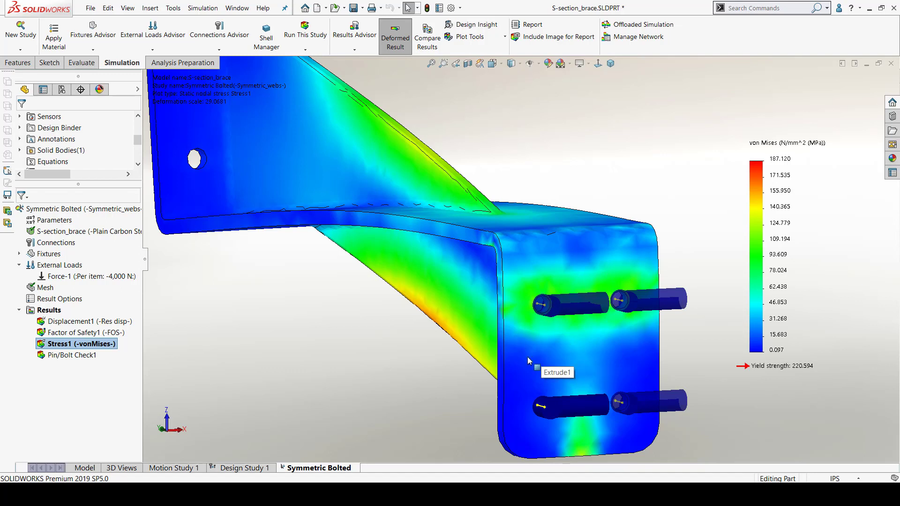
Open Pin/Bolt Check1, expand the passing bolts and view Foundation Bolt-3's safety factor callout.
{"action": "double_click", "coordinate": [60, 356]}
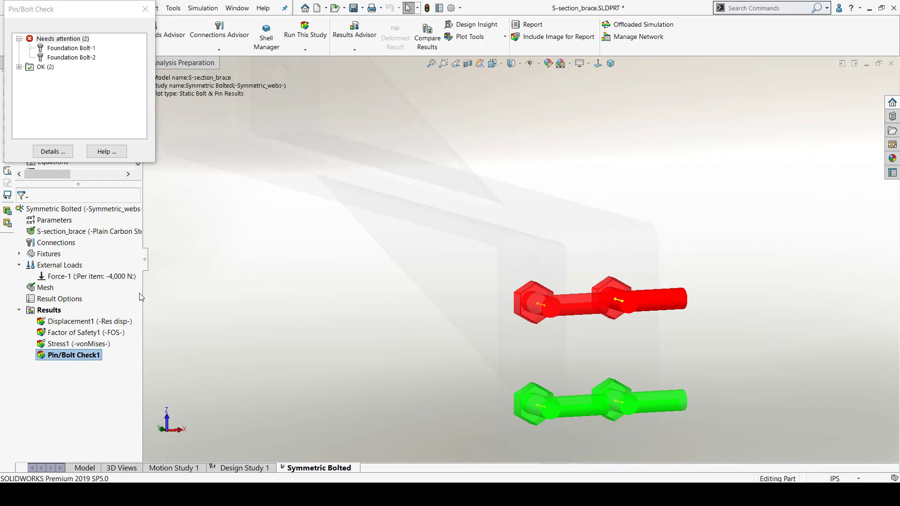
{"action": "left_click", "coordinate": [20, 68]}
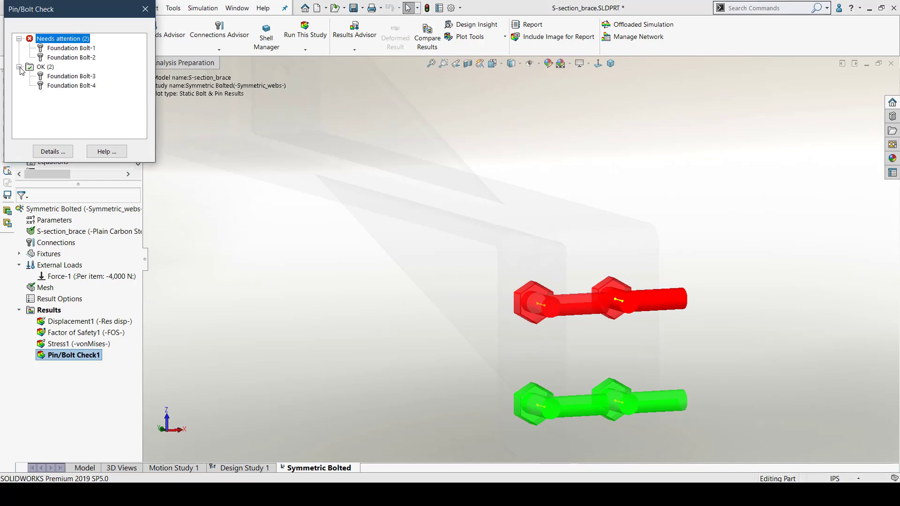
{"action": "left_click", "coordinate": [71, 77]}
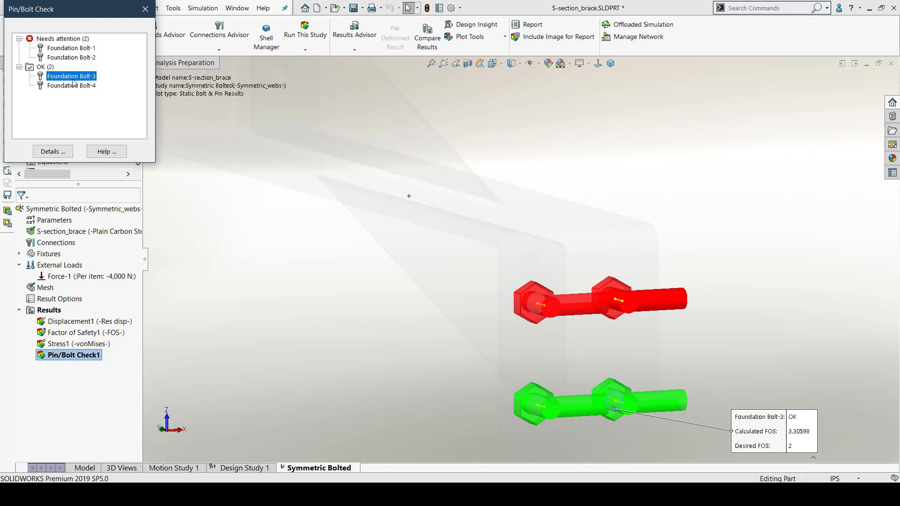
{"action": "left_click", "coordinate": [83, 277]}
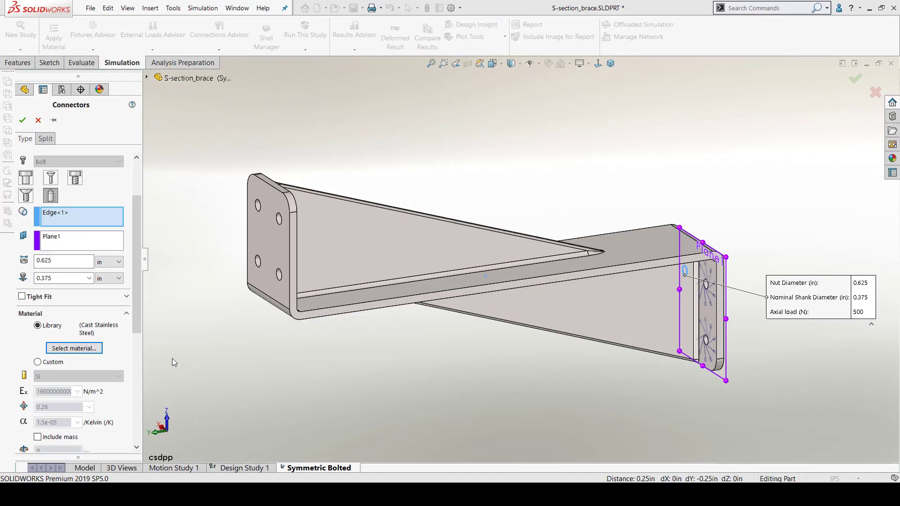
Assign Alloy Steel to the bolt connector, then list all four passing bolts with Foundation Bolt-1's safety factor.
{"action": "left_click", "coordinate": [93, 348]}
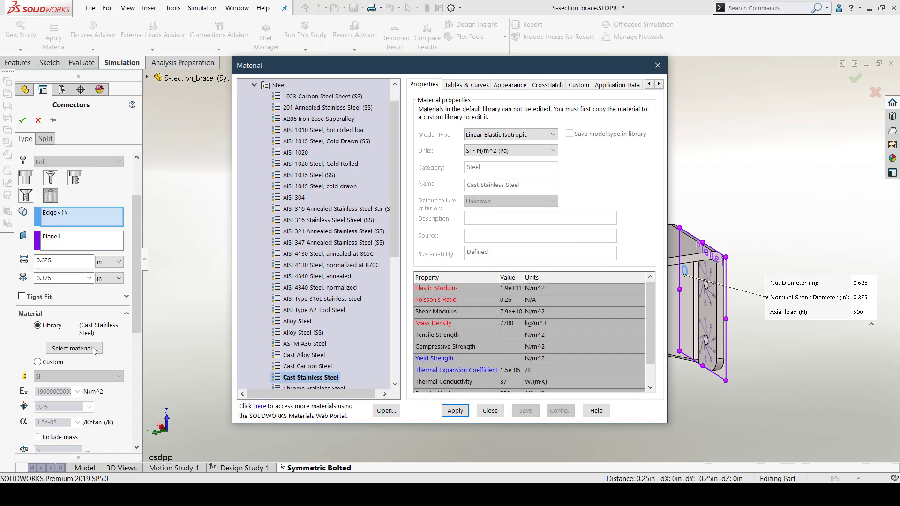
{"action": "left_click", "coordinate": [298, 322]}
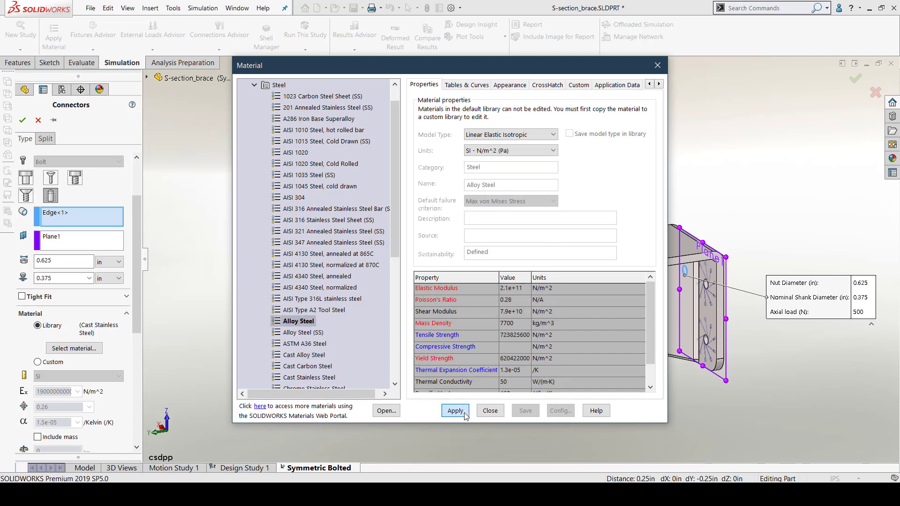
{"action": "left_click", "coordinate": [490, 411]}
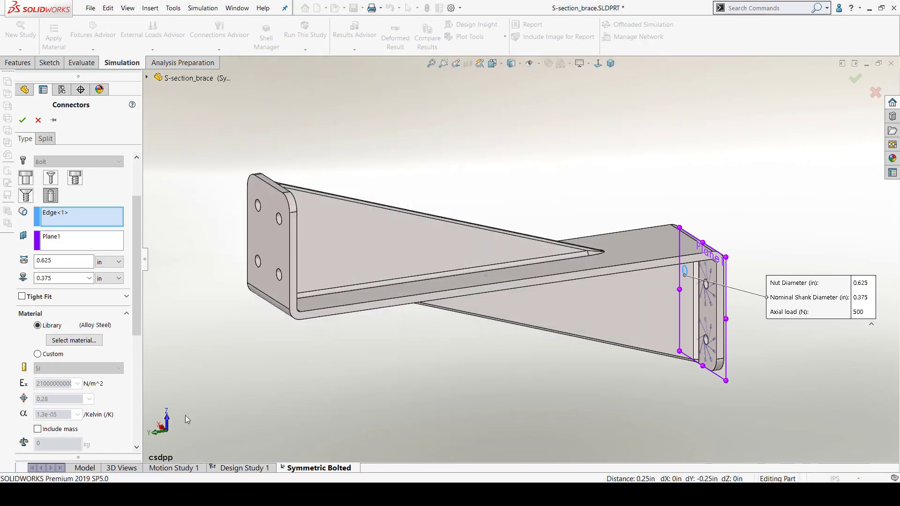
{"action": "key", "text": "Return"}
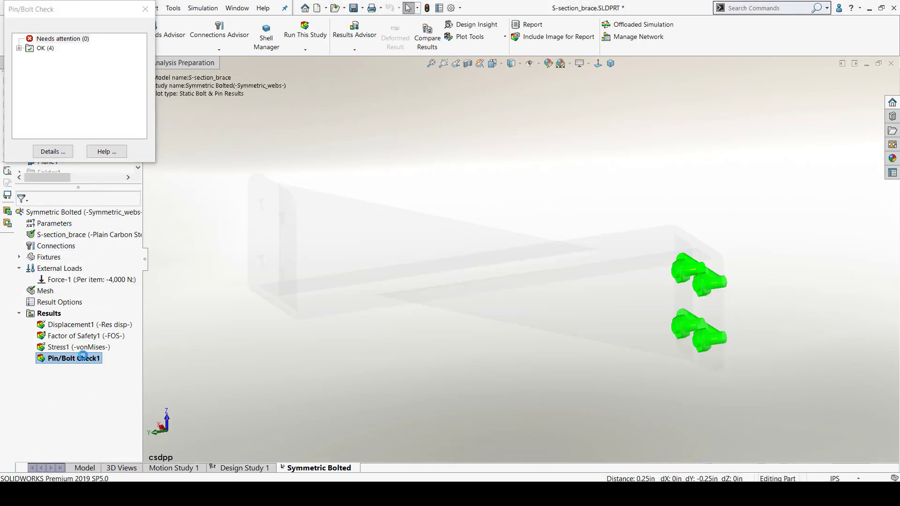
{"action": "left_click", "coordinate": [18, 48]}
{"action": "left_click", "coordinate": [66, 57]}
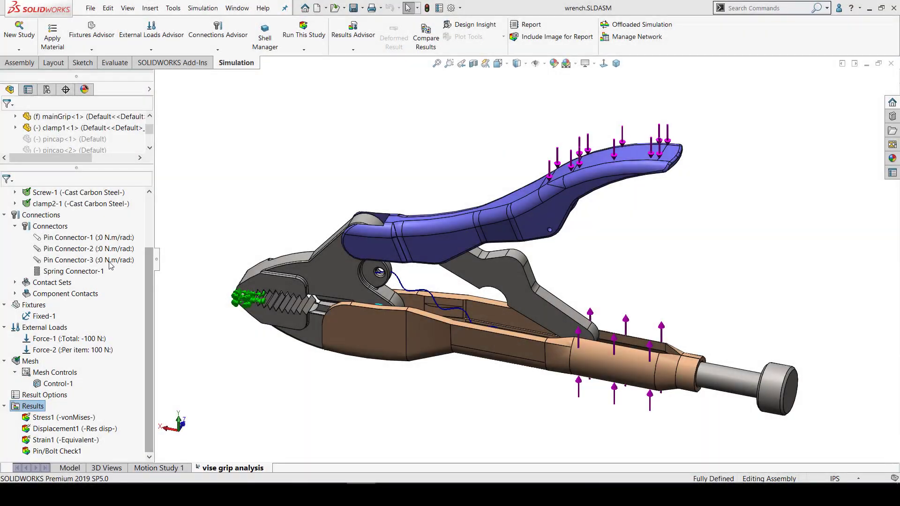
Review Pin Connector-3's definition and close it.
{"action": "right_click", "coordinate": [106, 261]}
{"action": "left_click", "coordinate": [113, 261]}
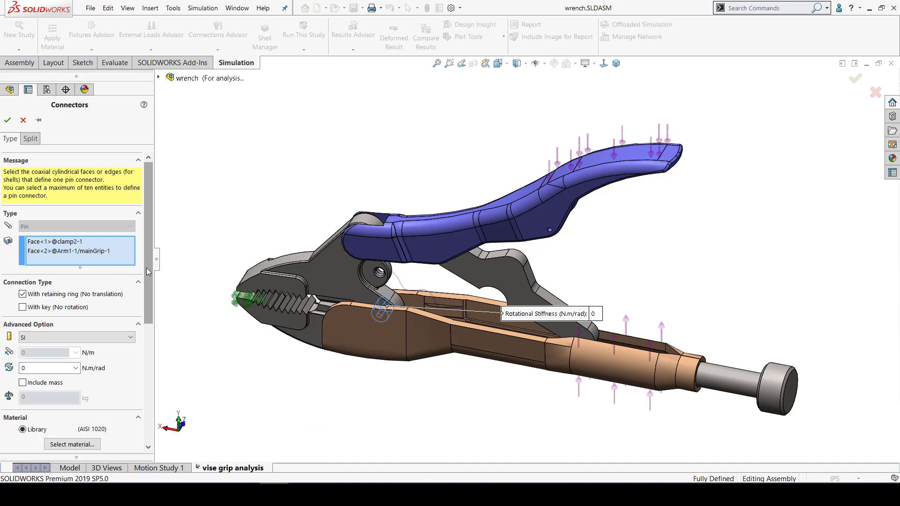
{"action": "left_click_drag", "start_coordinate": [148, 277], "coordinate": [145, 396]}
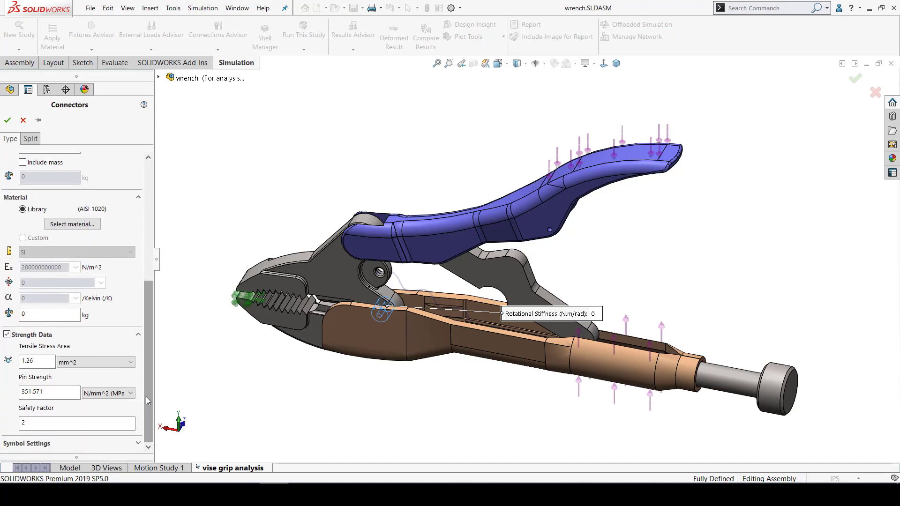
{"action": "left_click", "coordinate": [23, 120]}
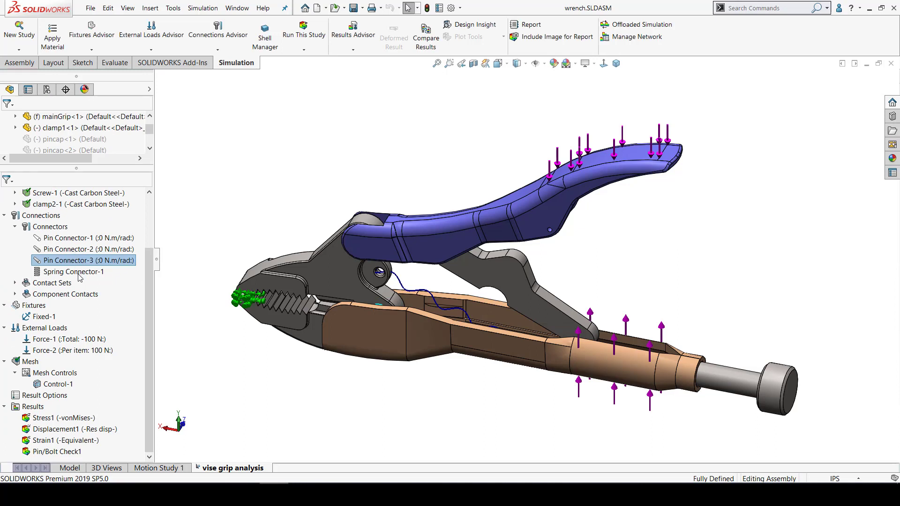
Show Spring Connector-1's definition with 250 N/m axial stiffness and 5 N preload.
{"action": "right_click", "coordinate": [86, 276]}
{"action": "key", "text": "Escape"}
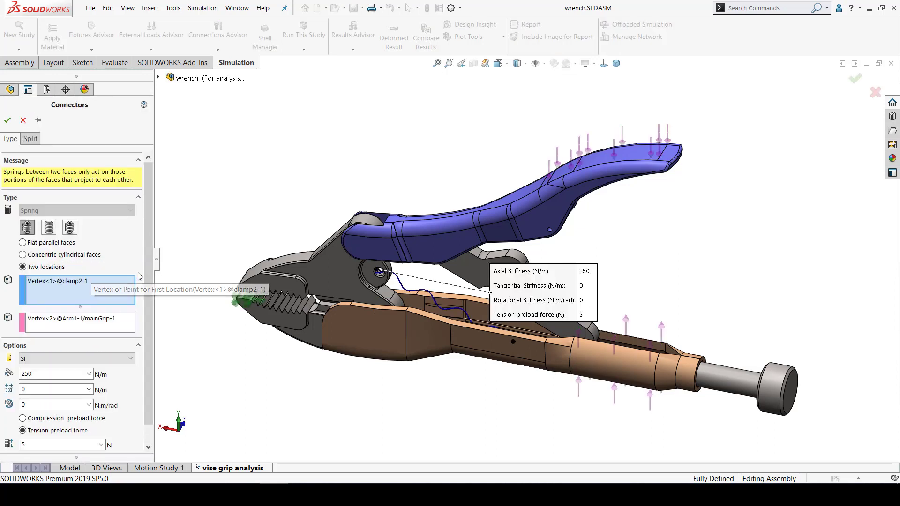
{"action": "scroll", "coordinate": [149, 284], "scroll_direction": "down", "scroll_amount": 1}
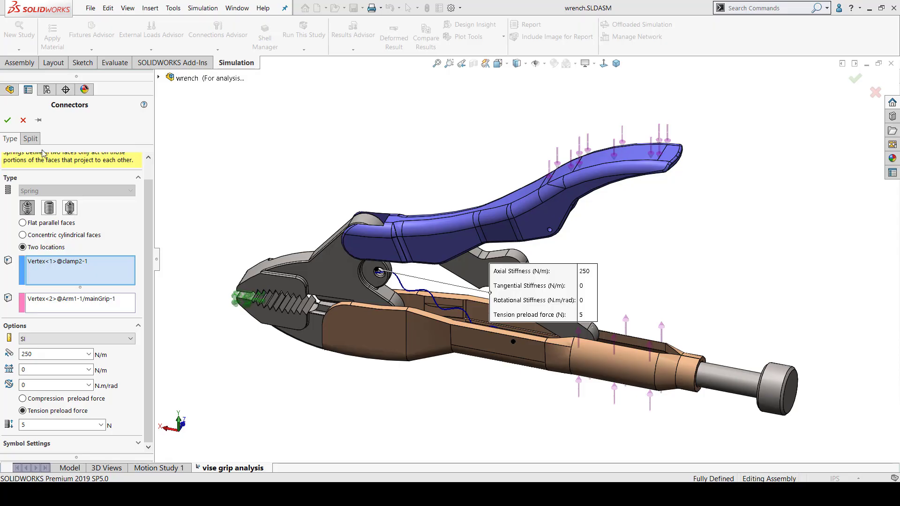
List result forces for all springs, showing the 5.0002 N axial force.
{"action": "left_click", "coordinate": [7, 120]}
{"action": "right_click", "coordinate": [32, 407]}
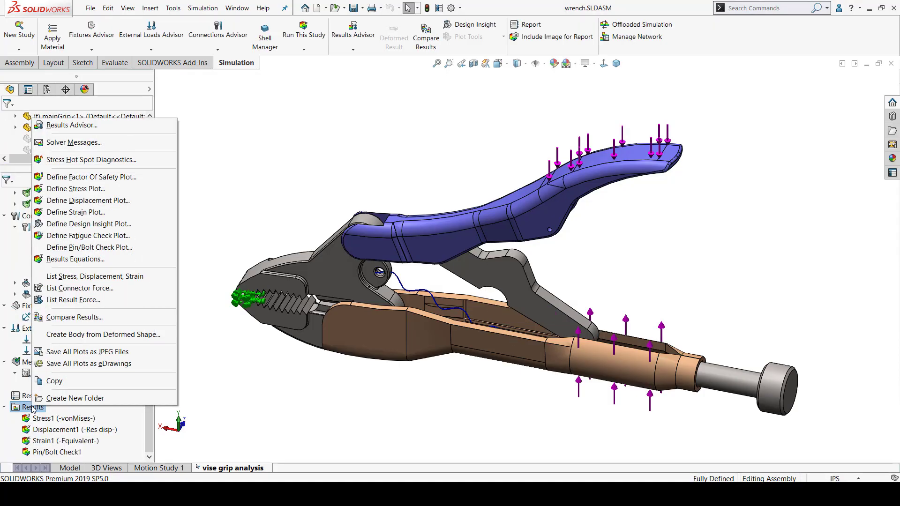
{"action": "left_click", "coordinate": [73, 299]}
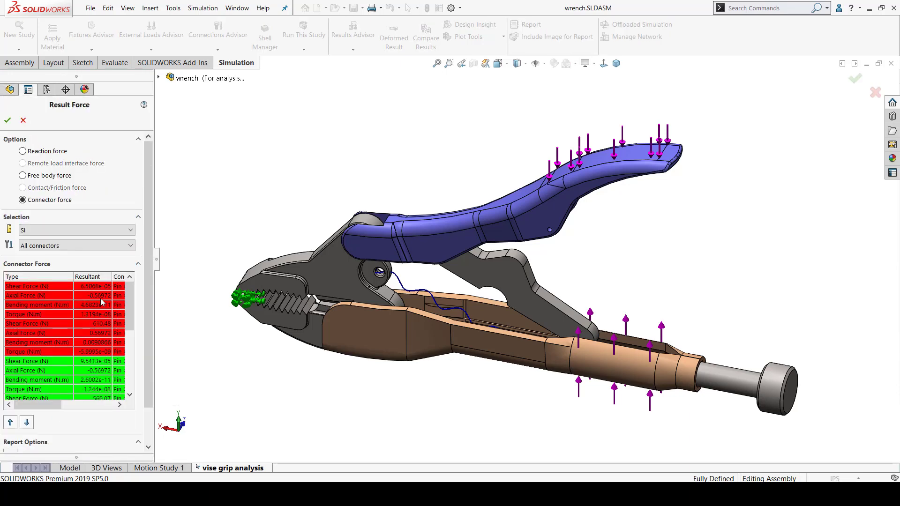
{"action": "left_click", "coordinate": [86, 251]}
{"action": "left_click", "coordinate": [73, 284]}
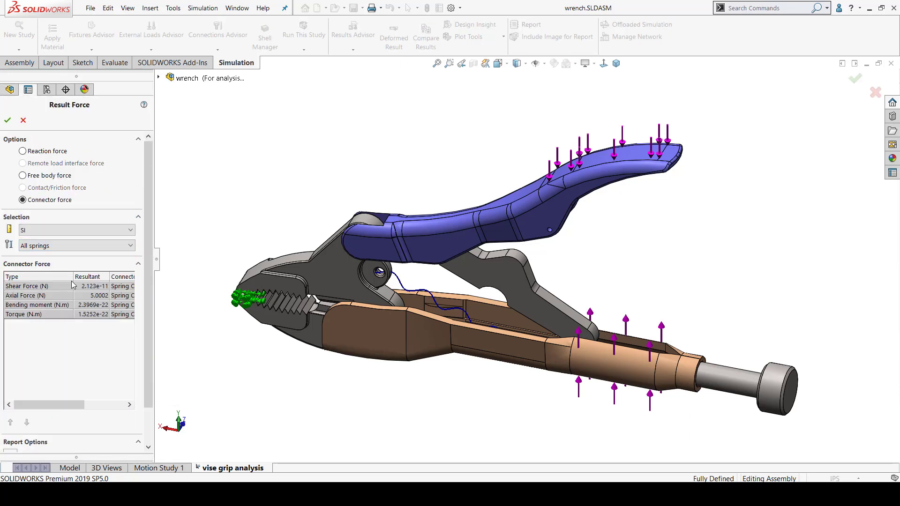
{"action": "left_click", "coordinate": [80, 287]}
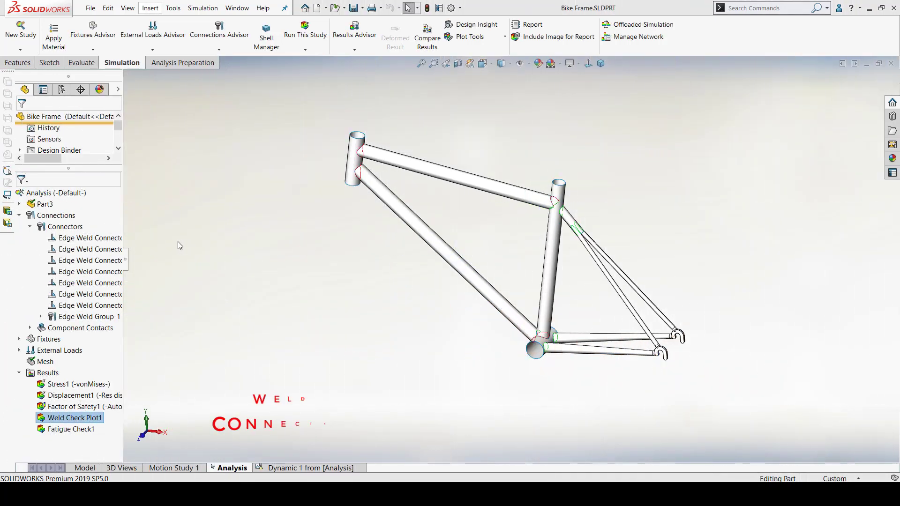
{"action": "right_click", "coordinate": [71, 228]}
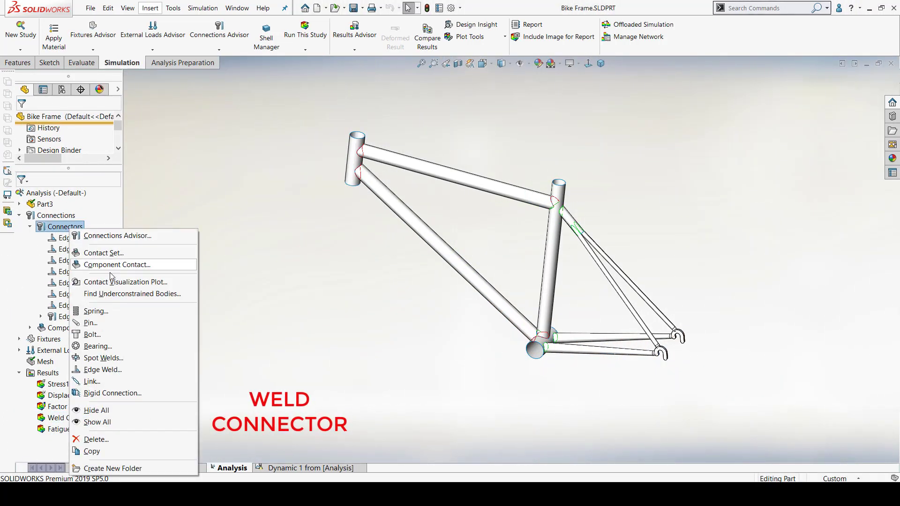
{"action": "right_click", "coordinate": [59, 241]}
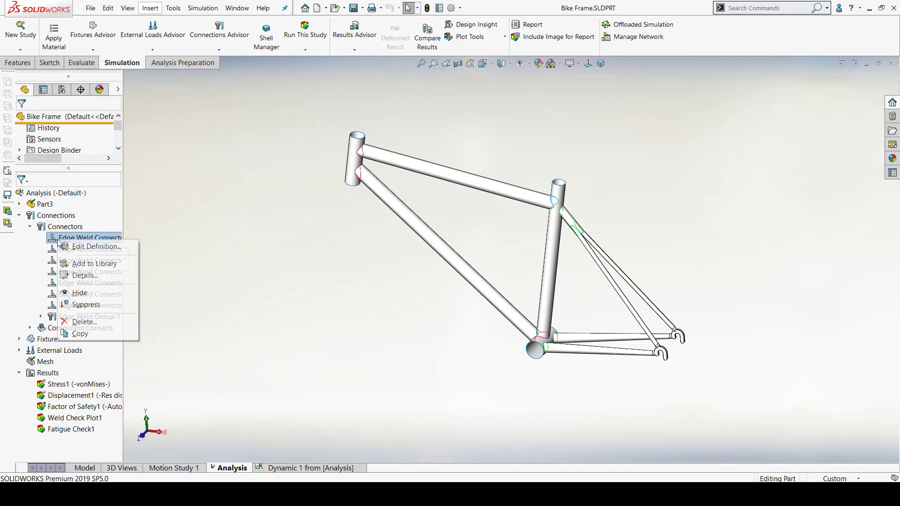
{"action": "left_click", "coordinate": [69, 247]}
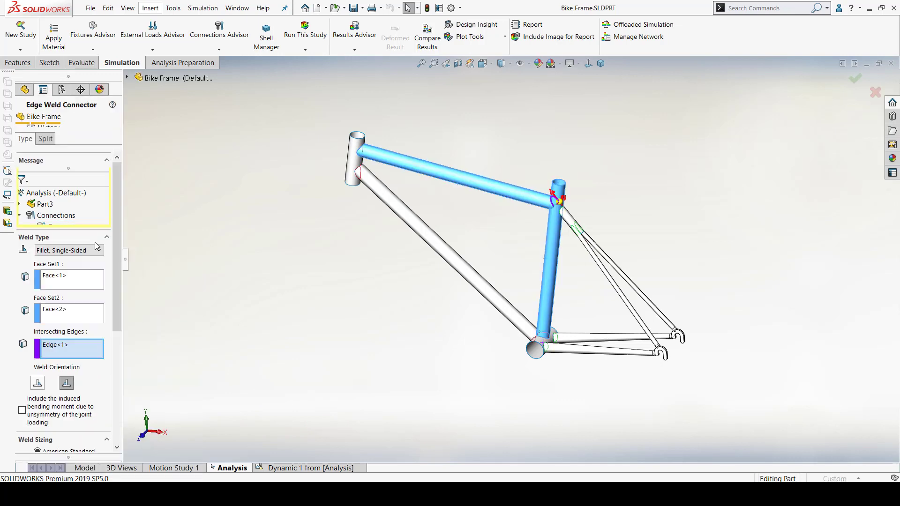
{"action": "left_click", "coordinate": [85, 251]}
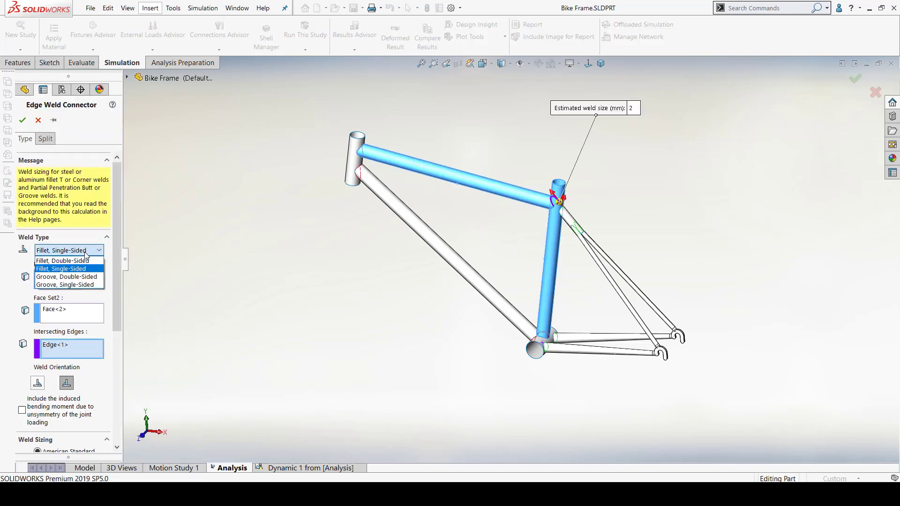
{"action": "left_click", "coordinate": [117, 253]}
{"action": "left_click_drag", "start_coordinate": [117, 254], "coordinate": [117, 336]}
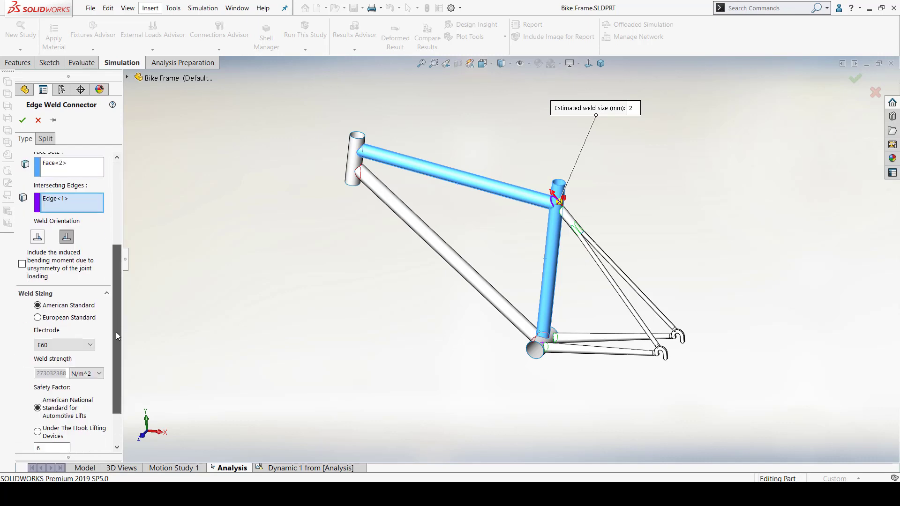
{"action": "left_click", "coordinate": [38, 120]}
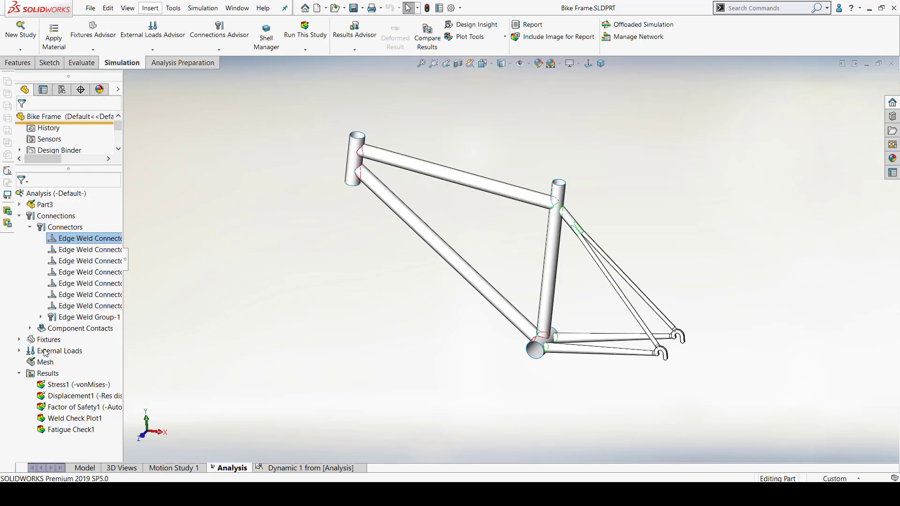
Open Weld Check Plot1 and expand the seven passing edge welds.
{"action": "left_click", "coordinate": [54, 419]}
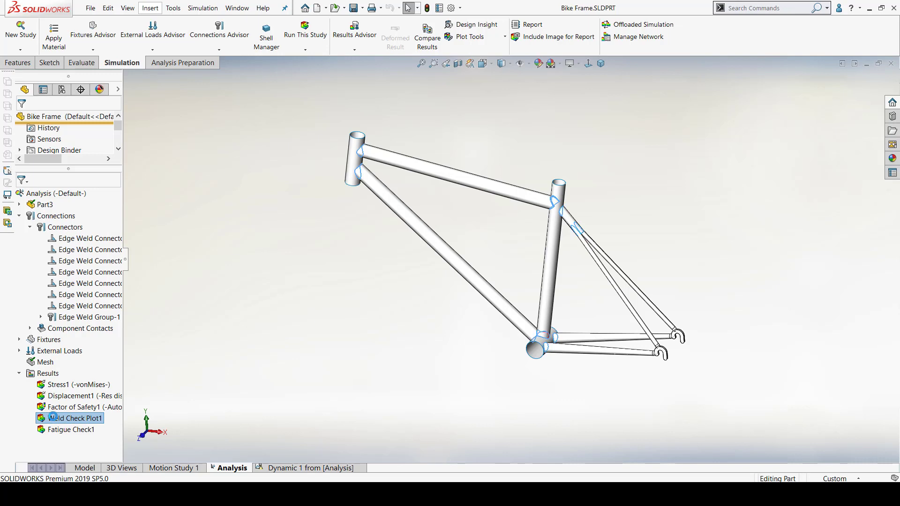
{"action": "left_click", "coordinate": [19, 95]}
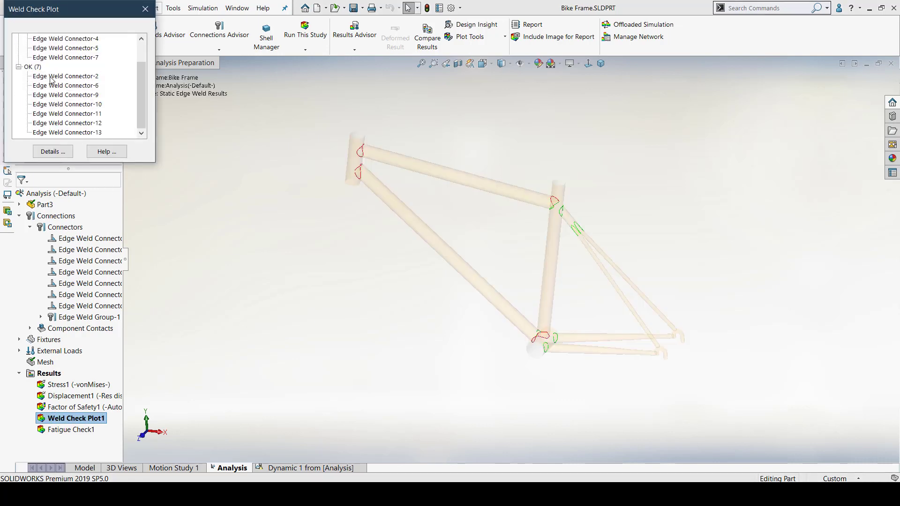
{"action": "scroll", "coordinate": [70, 98], "scroll_direction": "up", "scroll_amount": 1}
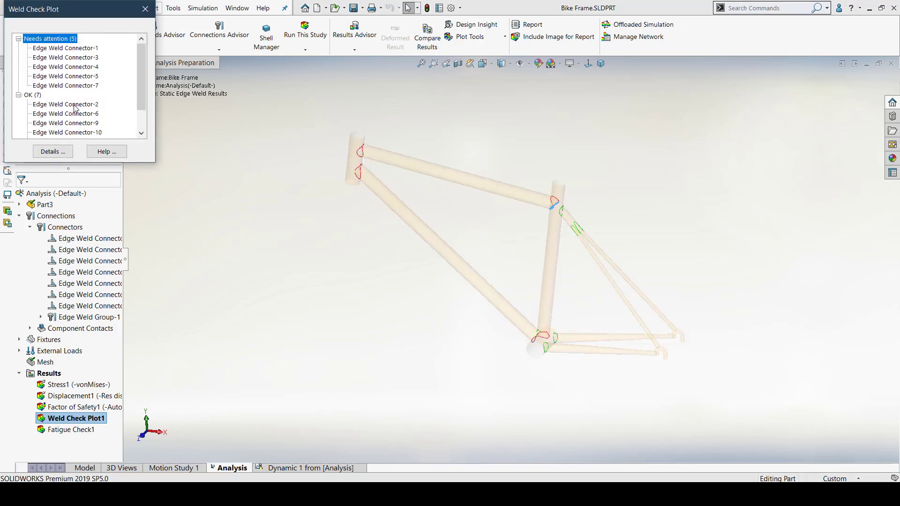